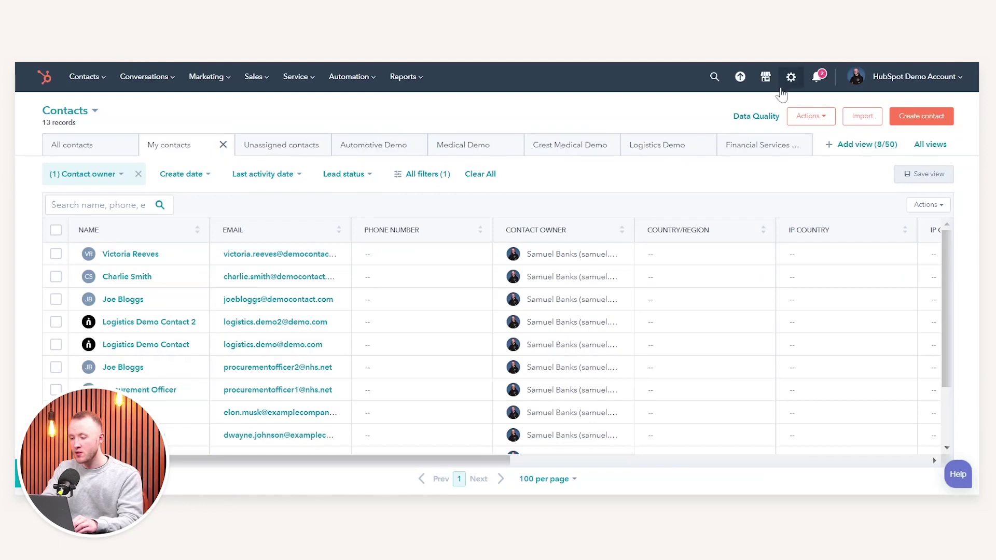
Open HubSpot Settings from the top-bar gear and browse the Contacts settings page
{"action": "left_click", "coordinate": [790, 80]}
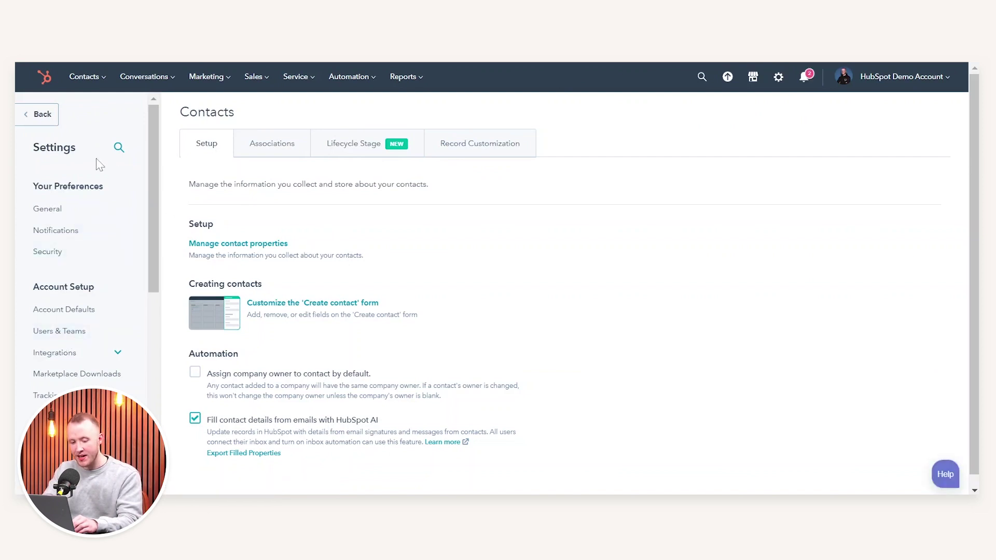
{"action": "scroll", "coordinate": [79, 172], "scroll_direction": "down", "scroll_amount": 2}
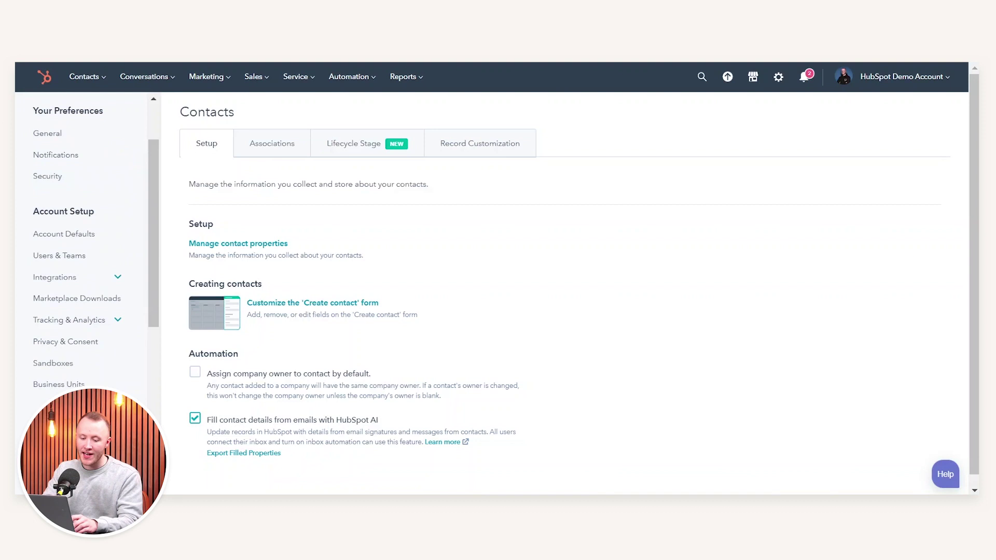
{"action": "left_click_drag", "start_coordinate": [44, 211], "coordinate": [84, 212]}
{"action": "left_click", "coordinate": [84, 212]}
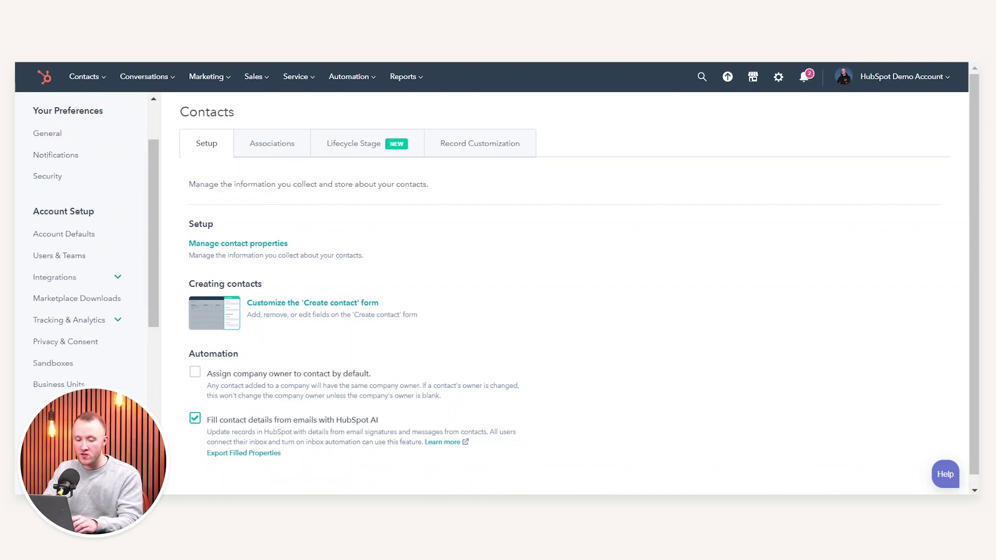
Go to Users & Teams and show the Teams list with Demos, Marketing and Misc
{"action": "left_click", "coordinate": [49, 264]}
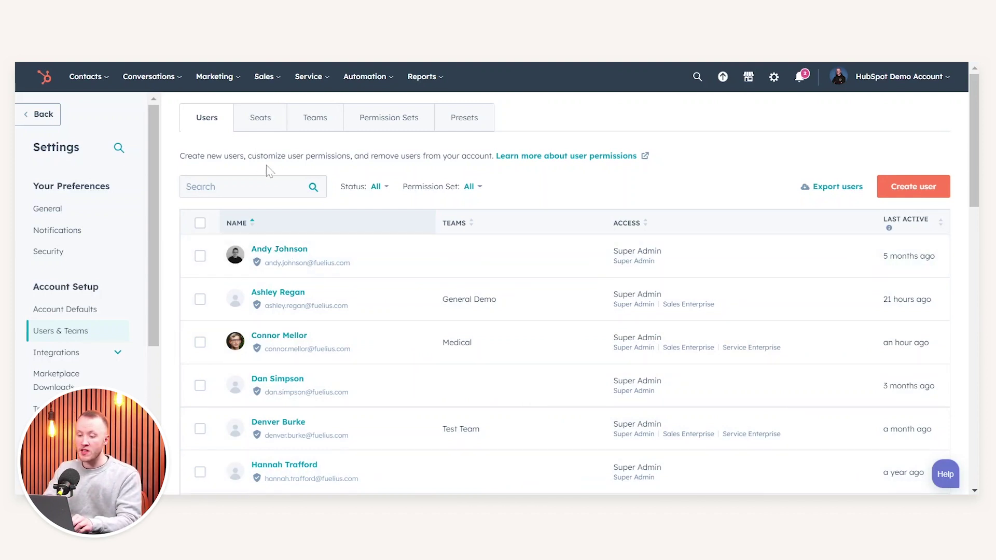
{"action": "left_click", "coordinate": [311, 123]}
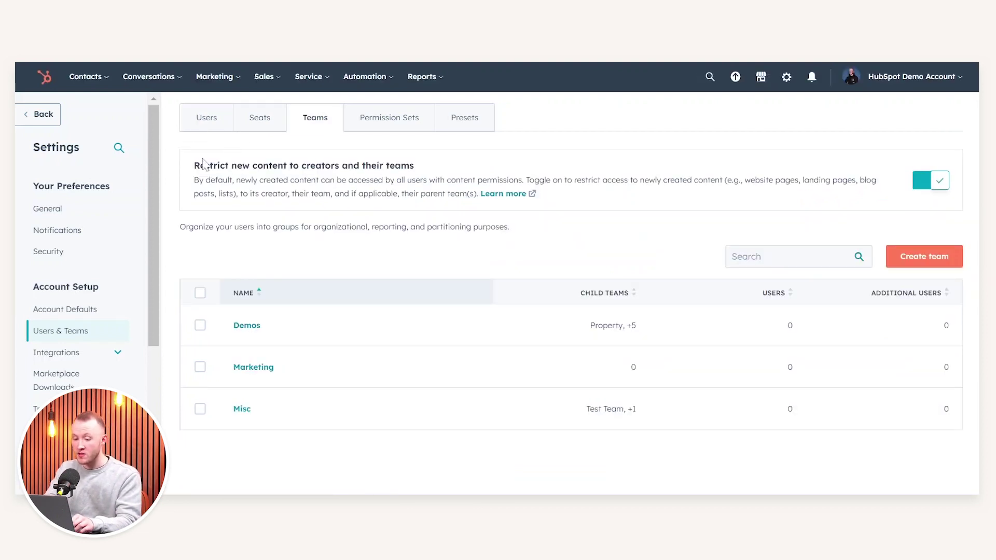
{"action": "mouse_move", "coordinate": [281, 336]}
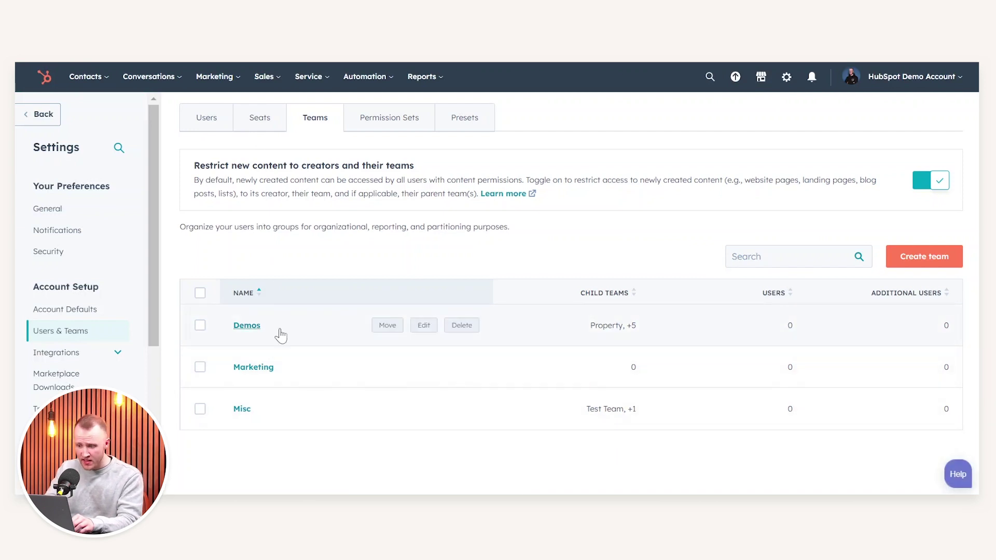
{"action": "mouse_move", "coordinate": [292, 363]}
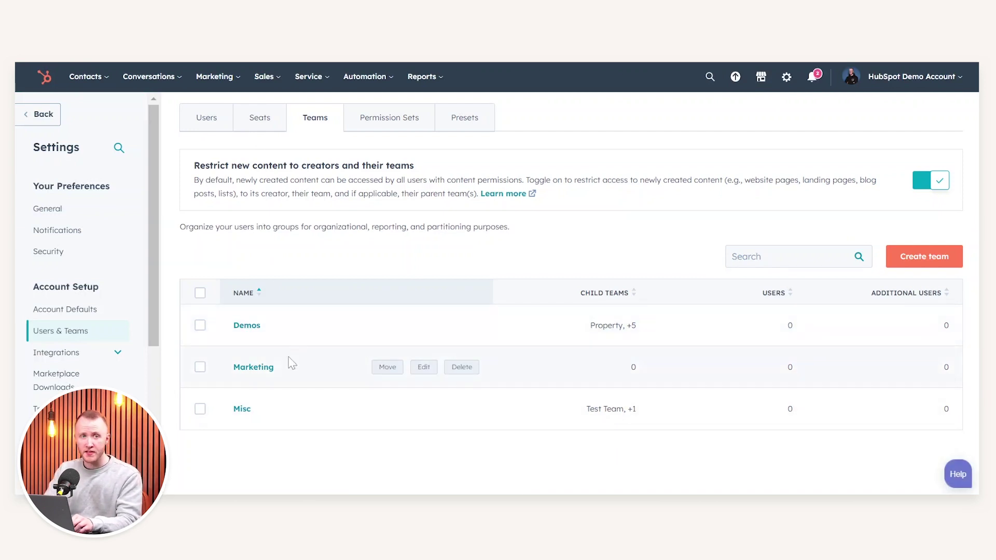
{"action": "mouse_move", "coordinate": [254, 343]}
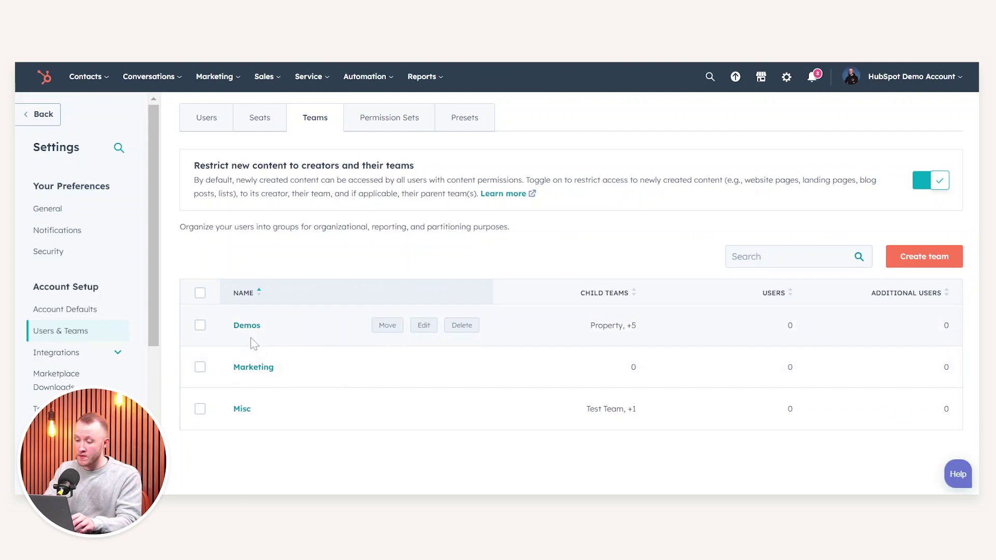
{"action": "mouse_move", "coordinate": [254, 416]}
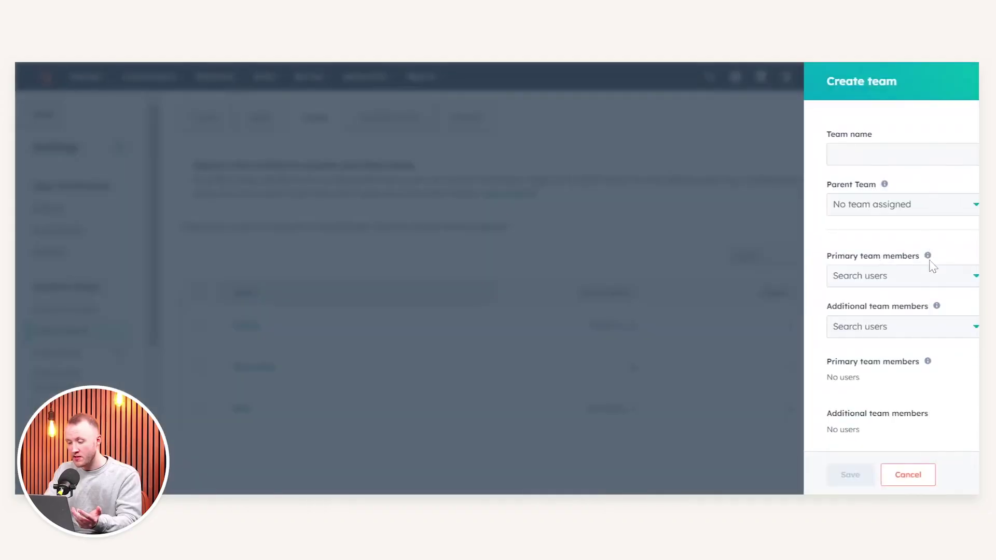
Name the new team 'Sales' and leave its Parent Team as No team
{"action": "left_click", "coordinate": [851, 154]}
{"action": "type", "text": "Sales"}
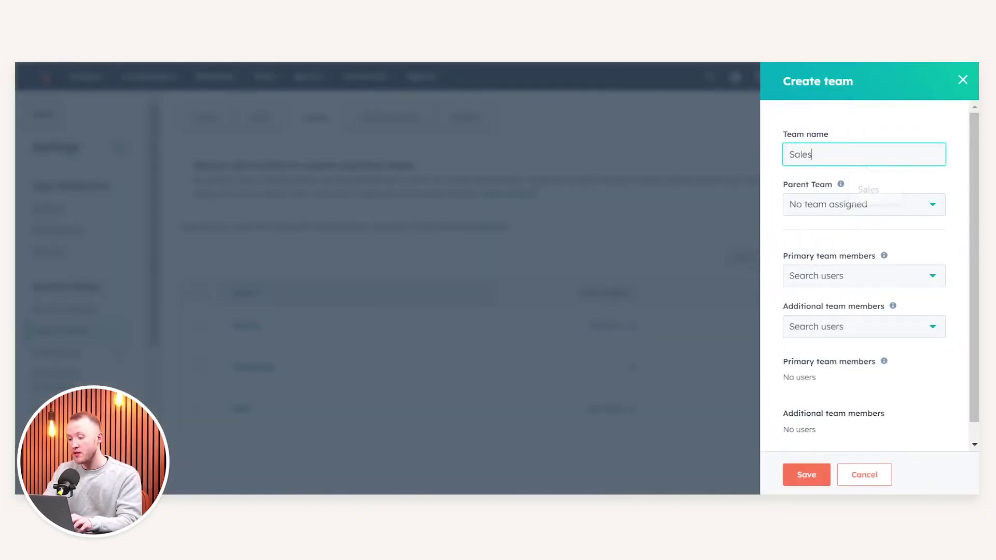
{"action": "left_click", "coordinate": [854, 127]}
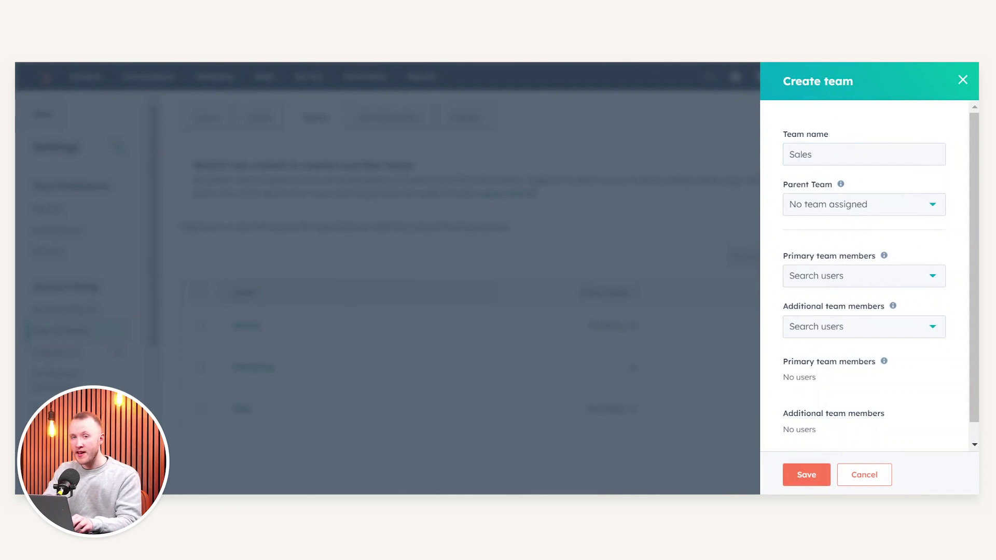
{"action": "left_click", "coordinate": [818, 206]}
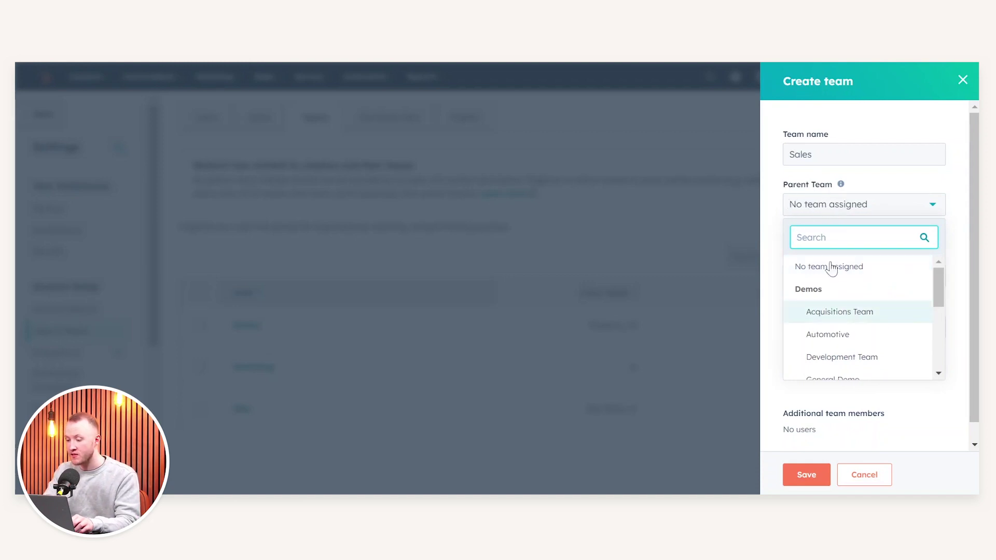
{"action": "left_click", "coordinate": [781, 199]}
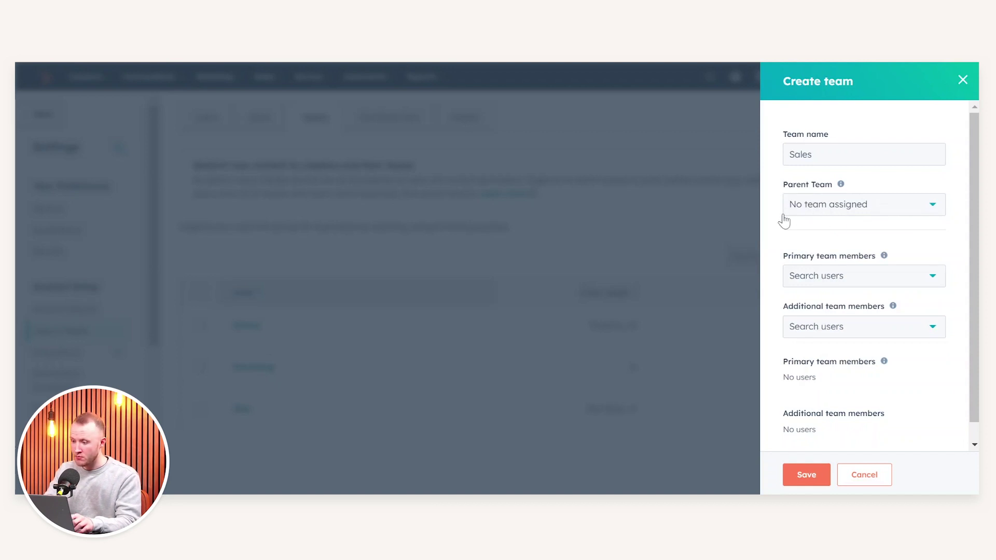
{"action": "left_click", "coordinate": [853, 283]}
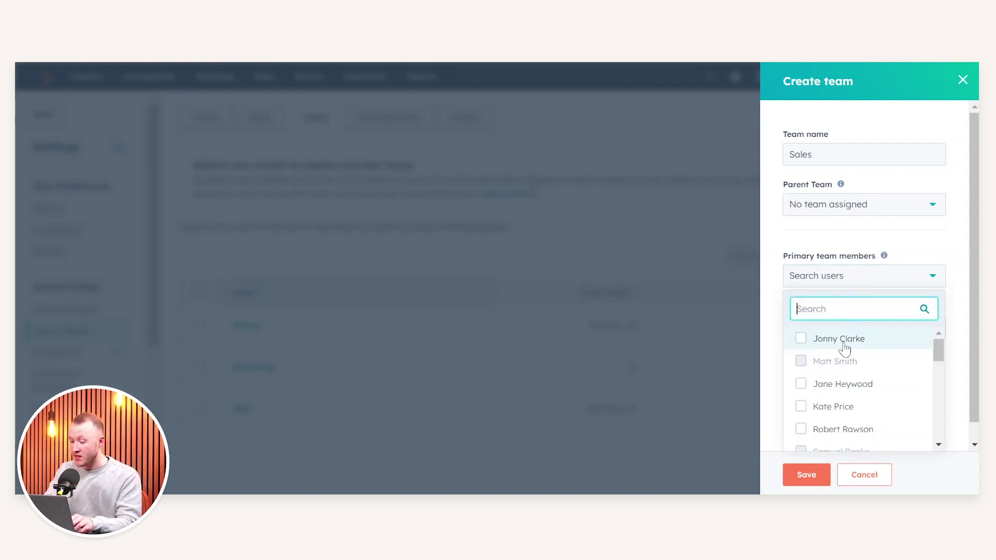
Add one primary member to Sales, leave additional members empty, and save the team
{"action": "scroll", "coordinate": [842, 389], "scroll_direction": "down", "scroll_amount": 3}
{"action": "scroll", "coordinate": [844, 394], "scroll_direction": "down", "scroll_amount": 5}
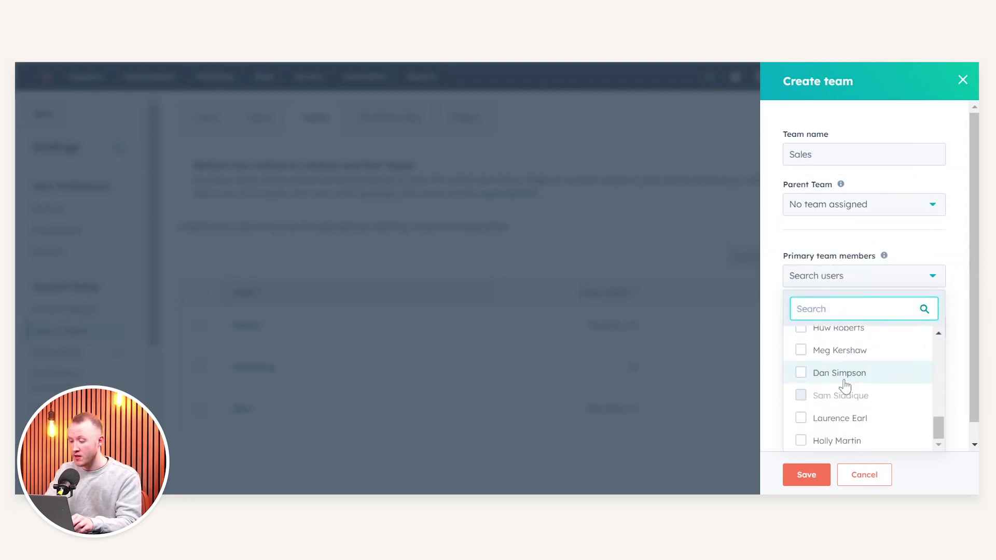
{"action": "scroll", "coordinate": [845, 384], "scroll_direction": "up", "scroll_amount": 4}
{"action": "scroll", "coordinate": [847, 375], "scroll_direction": "down", "scroll_amount": 4}
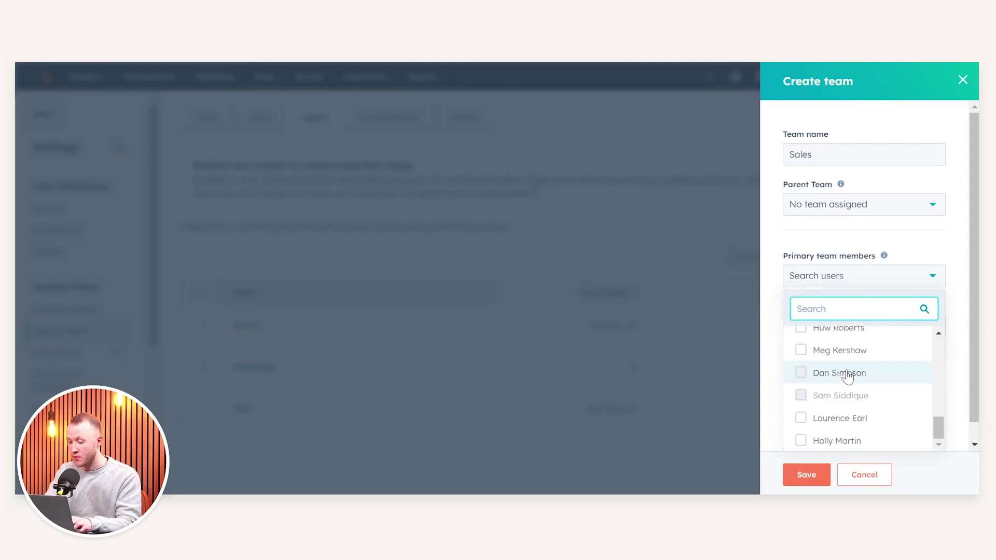
{"action": "left_click", "coordinate": [858, 329]}
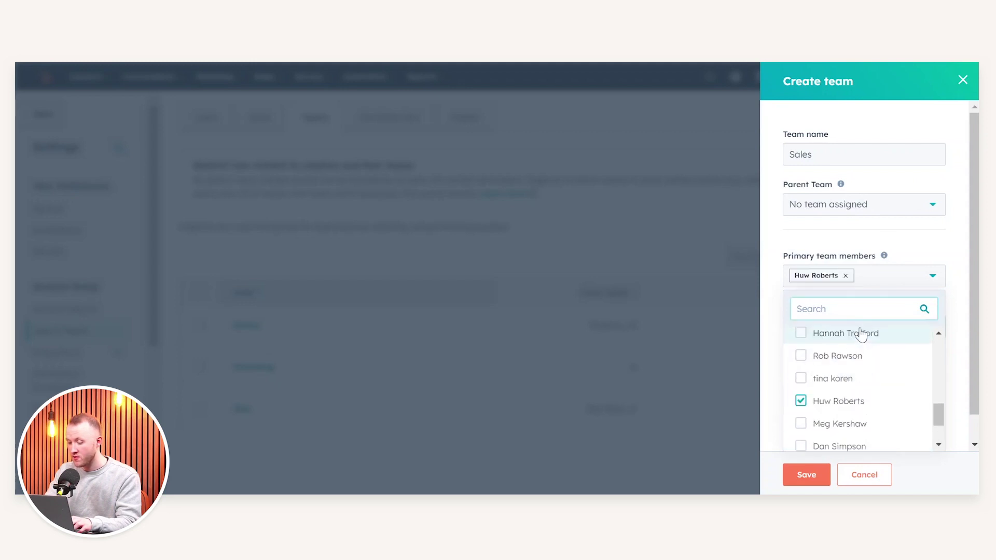
{"action": "left_click", "coordinate": [778, 309]}
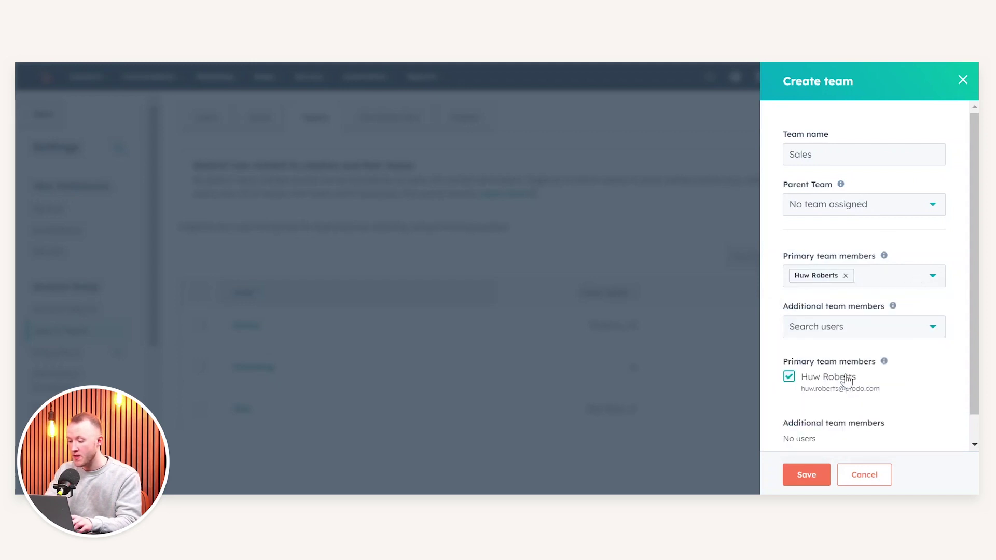
{"action": "left_click", "coordinate": [832, 333]}
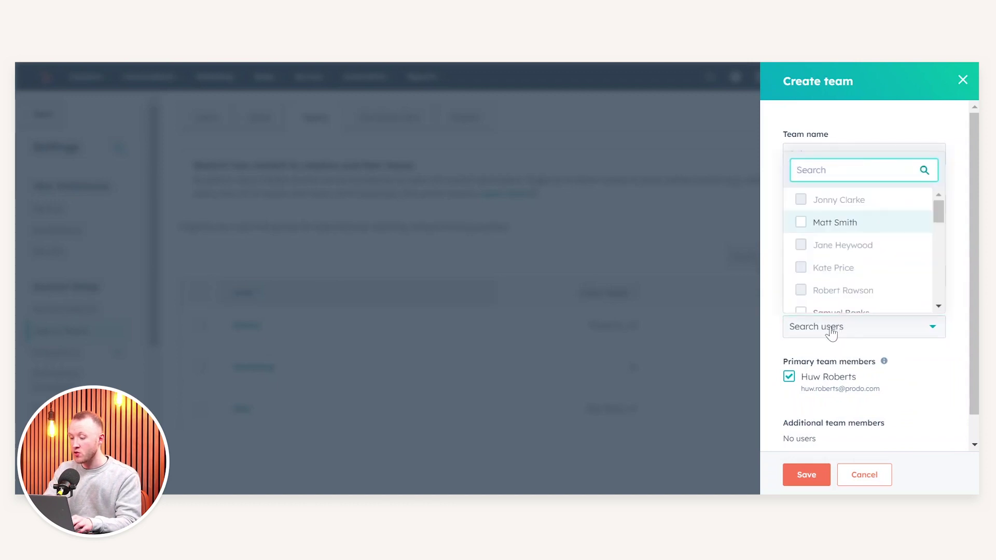
{"action": "scroll", "coordinate": [832, 259], "scroll_direction": "down", "scroll_amount": 3}
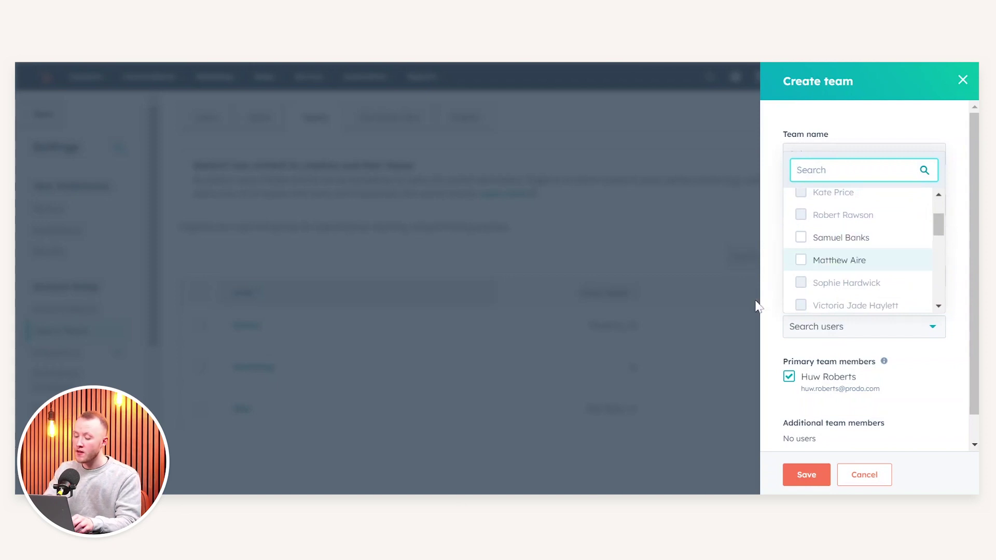
{"action": "left_click", "coordinate": [807, 475]}
{"action": "left_click", "coordinate": [806, 474]}
{"action": "scroll", "coordinate": [405, 354], "scroll_direction": "down", "scroll_amount": 1}
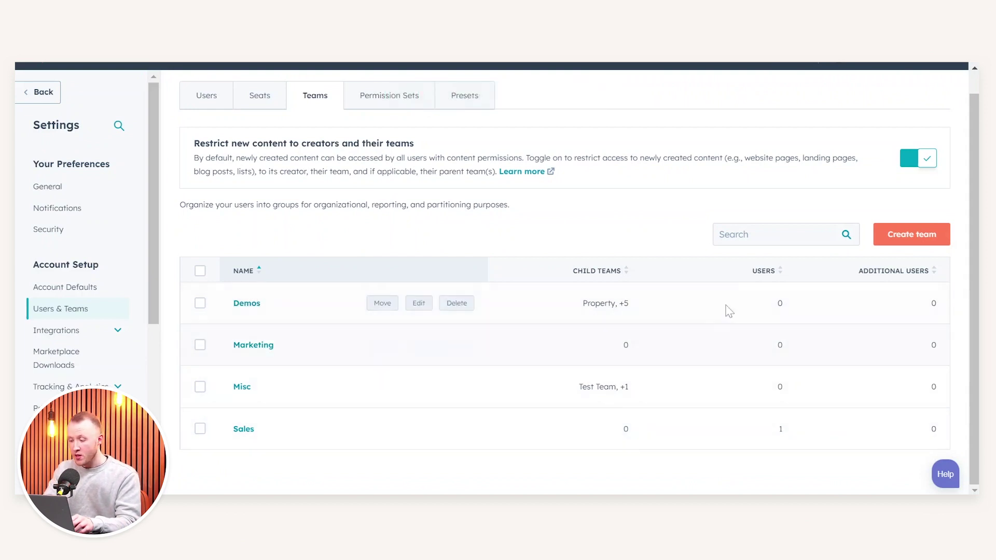
Start another team and name it 'New Business'
{"action": "left_click", "coordinate": [877, 238]}
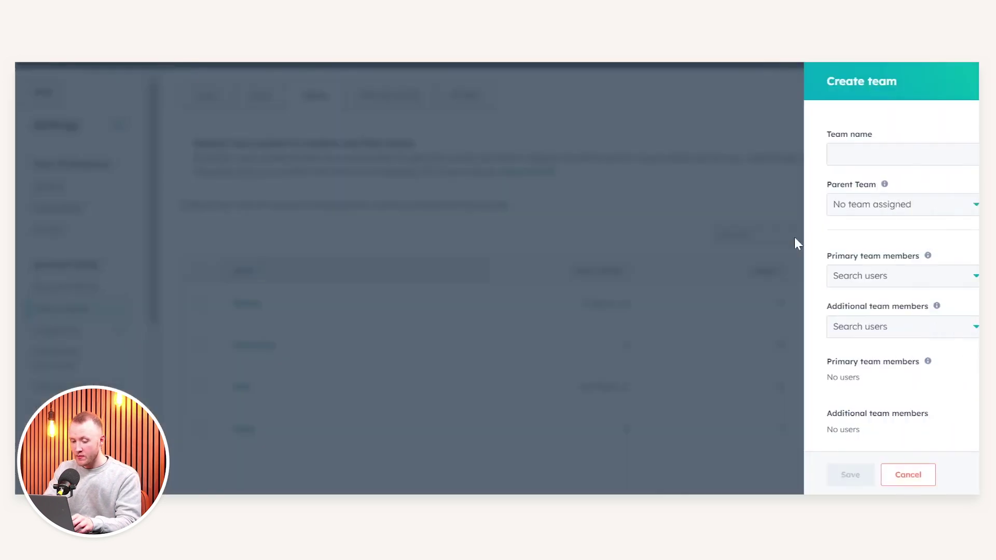
{"action": "left_click", "coordinate": [863, 155]}
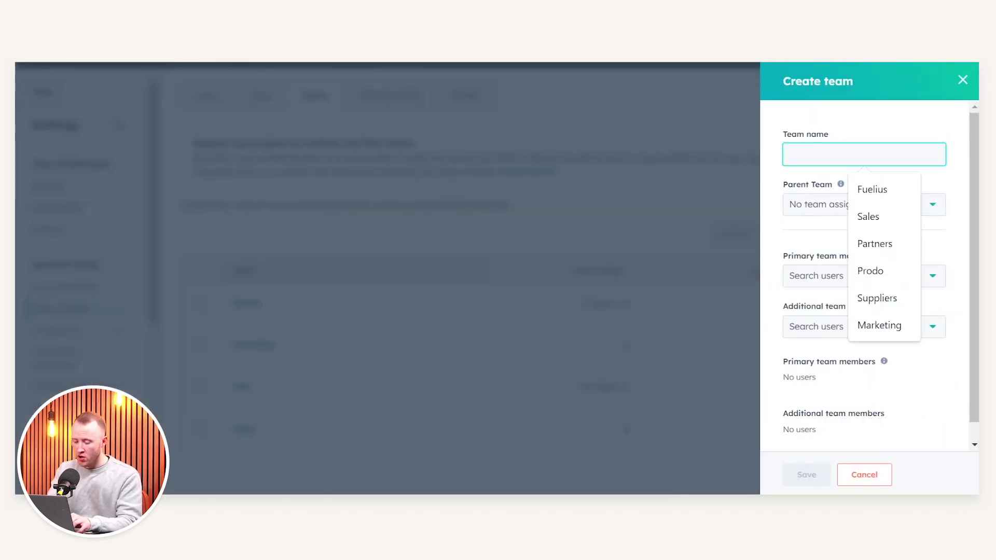
{"action": "type", "text": "New Business"}
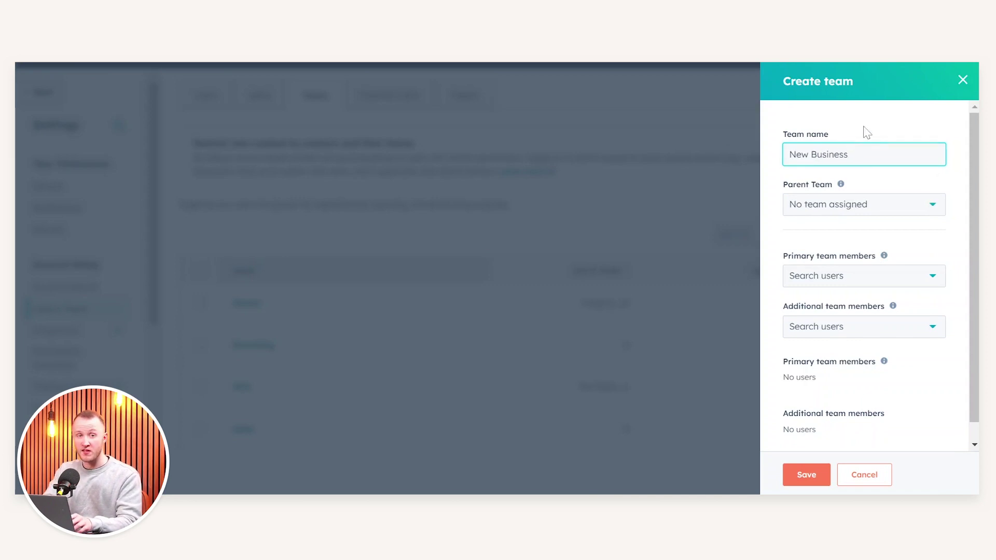
Set Sales as the parent team of New Business
{"action": "left_click", "coordinate": [846, 207]}
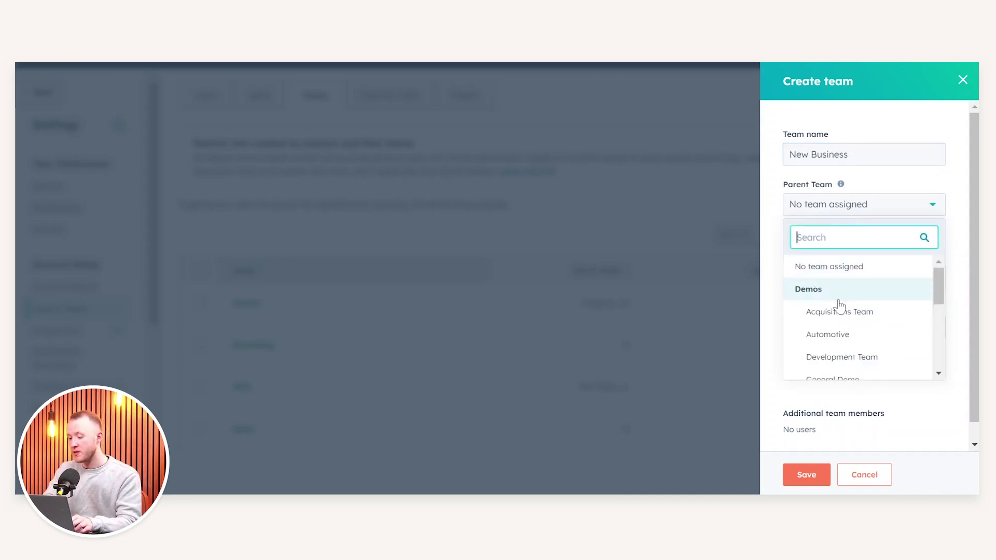
{"action": "scroll", "coordinate": [839, 306], "scroll_direction": "down", "scroll_amount": 3}
{"action": "scroll", "coordinate": [809, 307], "scroll_direction": "up", "scroll_amount": 5}
{"action": "scroll", "coordinate": [840, 309], "scroll_direction": "down", "scroll_amount": 10}
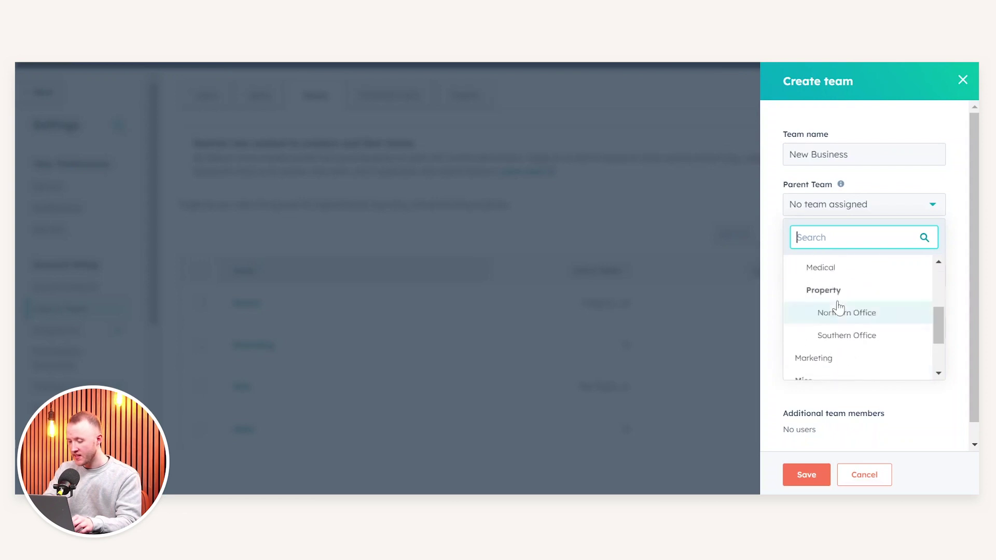
{"action": "left_click", "coordinate": [811, 368]}
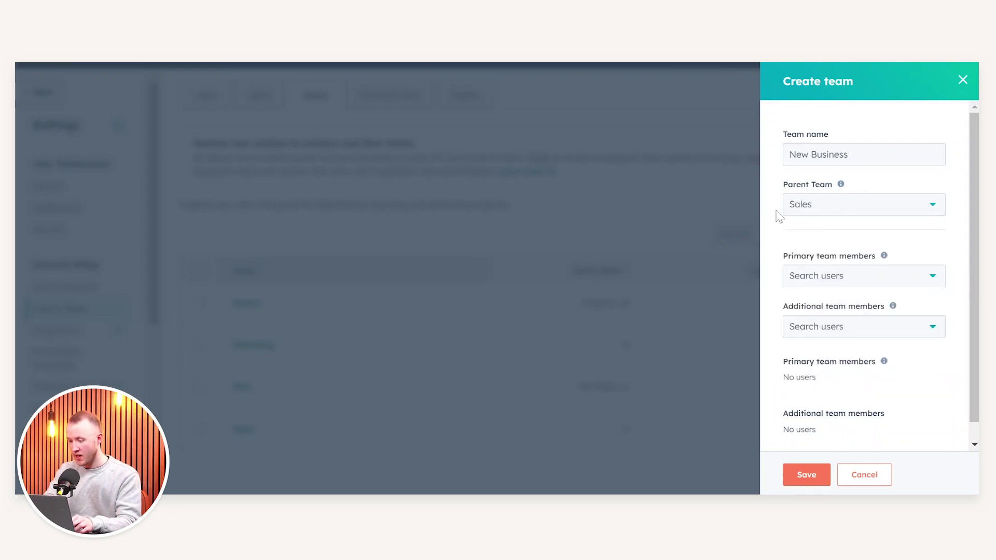
Add one primary member to New Business and save it as a child of Sales
{"action": "left_click", "coordinate": [859, 277]}
{"action": "left_click", "coordinate": [845, 338]}
{"action": "left_click", "coordinate": [778, 280]}
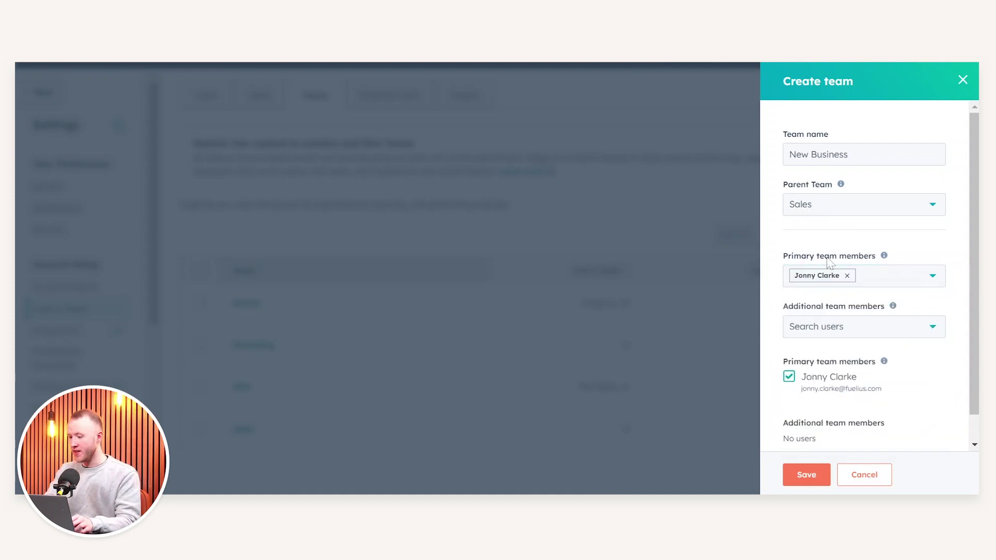
{"action": "left_click", "coordinate": [806, 475]}
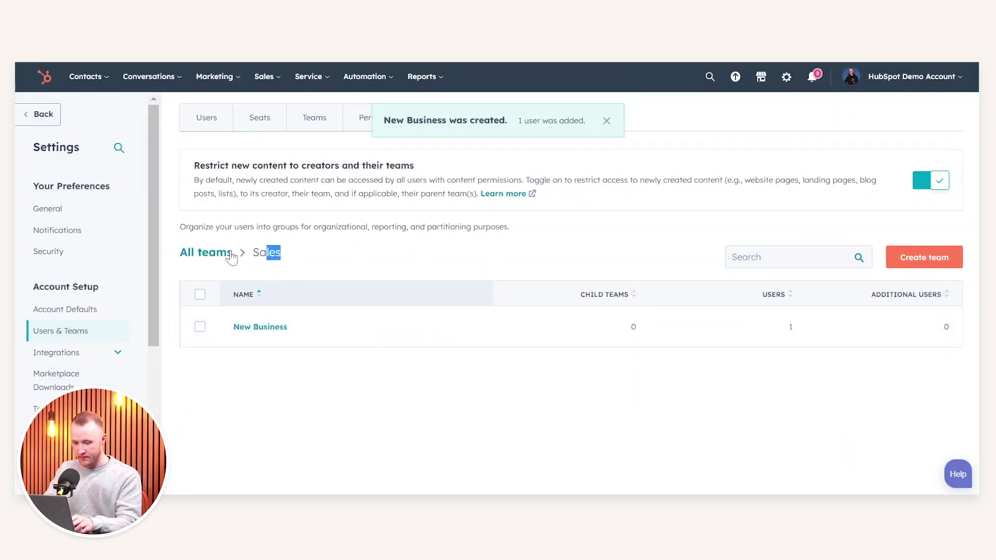
Return to All teams to see New Business listed under Sales with 1 user
{"action": "left_click", "coordinate": [206, 253]}
{"action": "scroll", "coordinate": [253, 424], "scroll_direction": "down", "scroll_amount": 1}
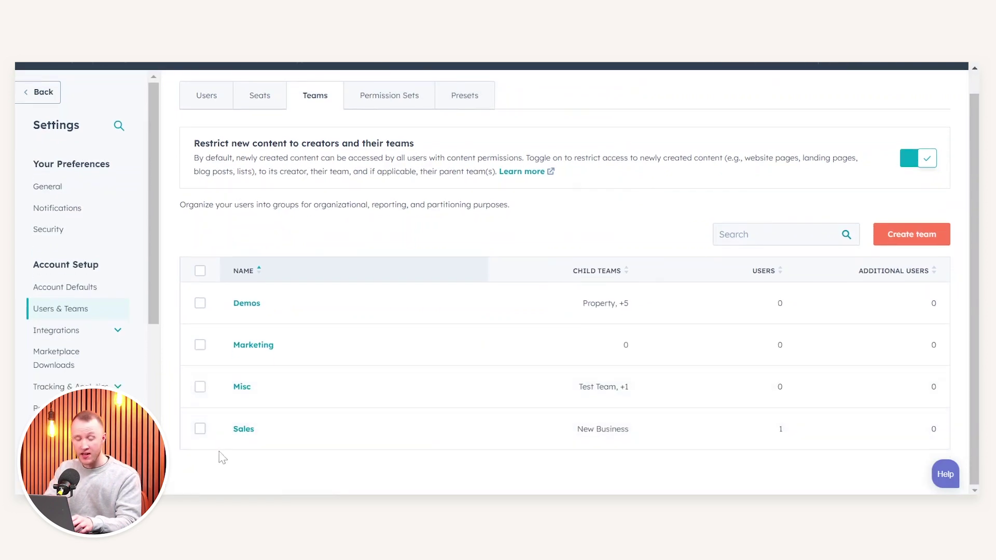